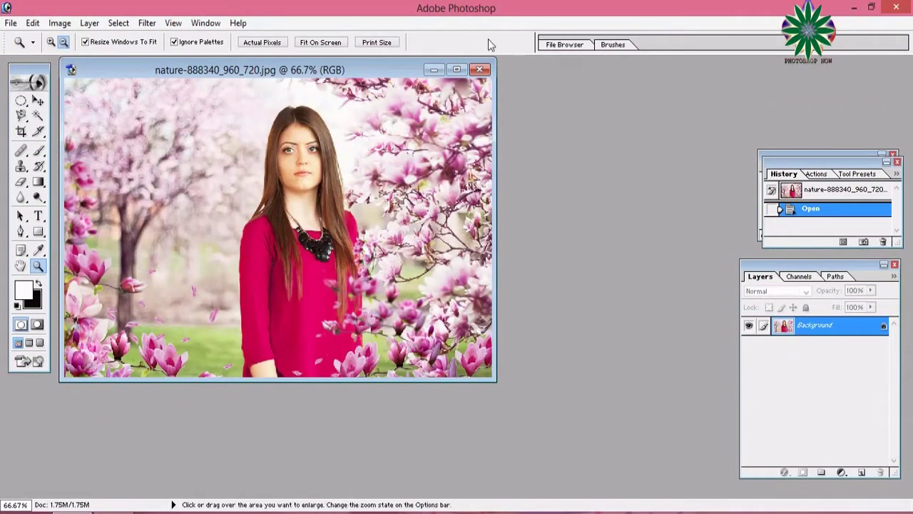
Maximize the portrait window, zoom to 200% on the woman's face, then return to 100%.
left_click(457, 70)
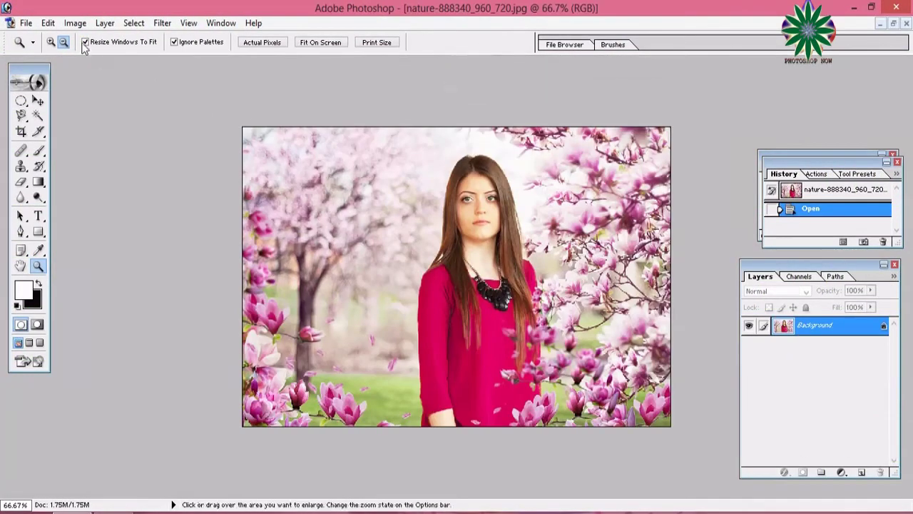
left_click(50, 42)
left_click(510, 256)
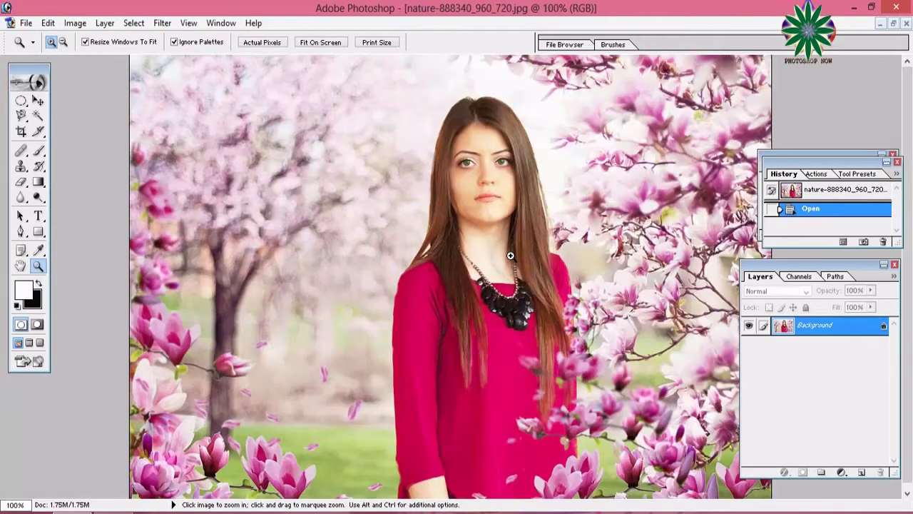
left_click(510, 256)
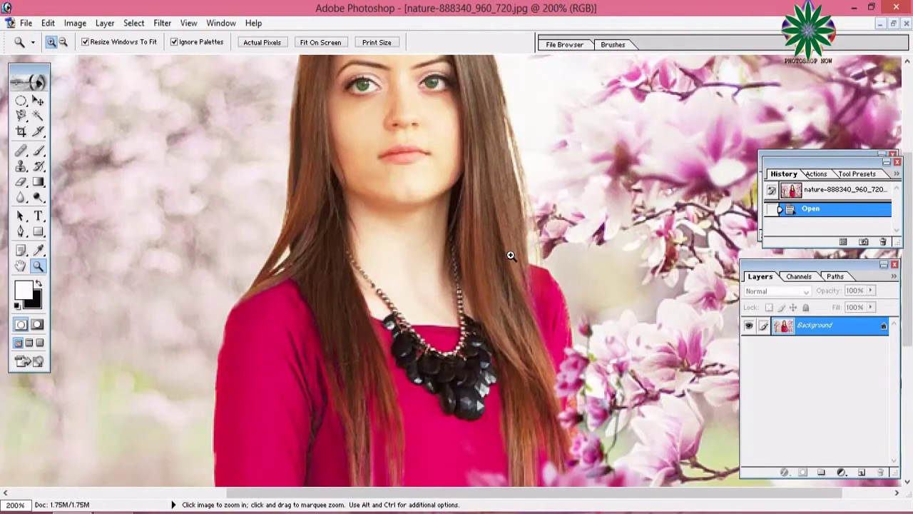
scroll(510, 255, "down", 1)
left_click(62, 43)
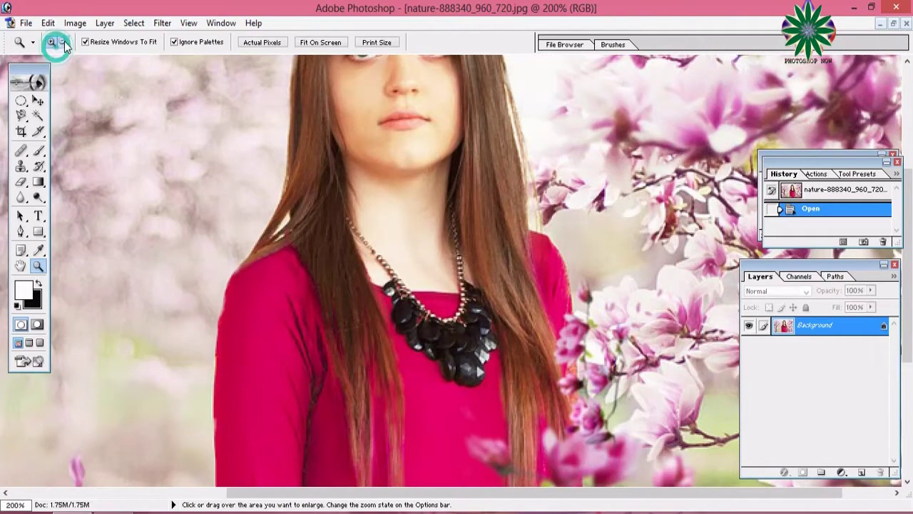
left_click(528, 218)
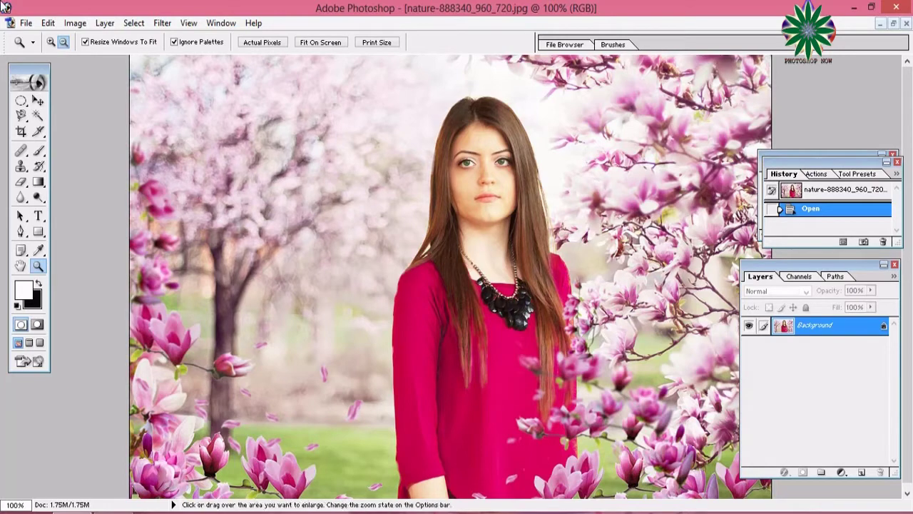
Drag the Background layer onto Create New Layer to produce a Background copy layer.
left_click(74, 23)
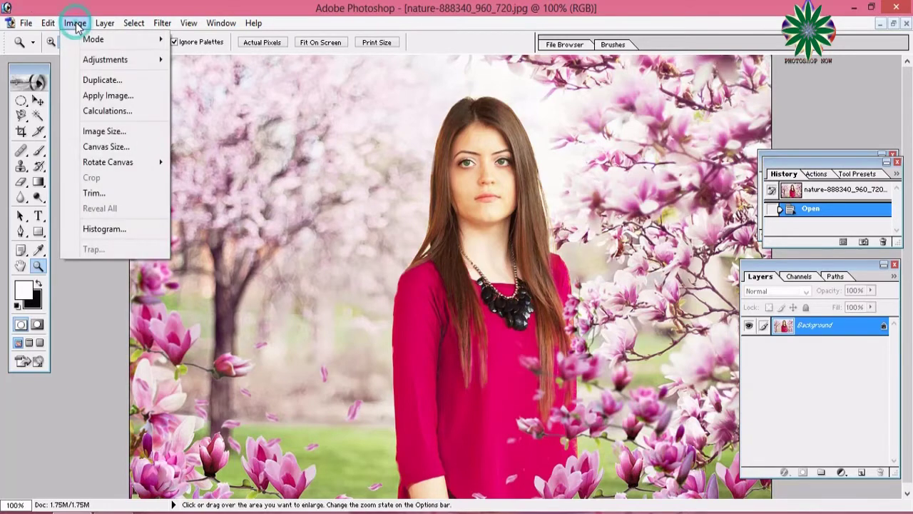
left_click(277, 110)
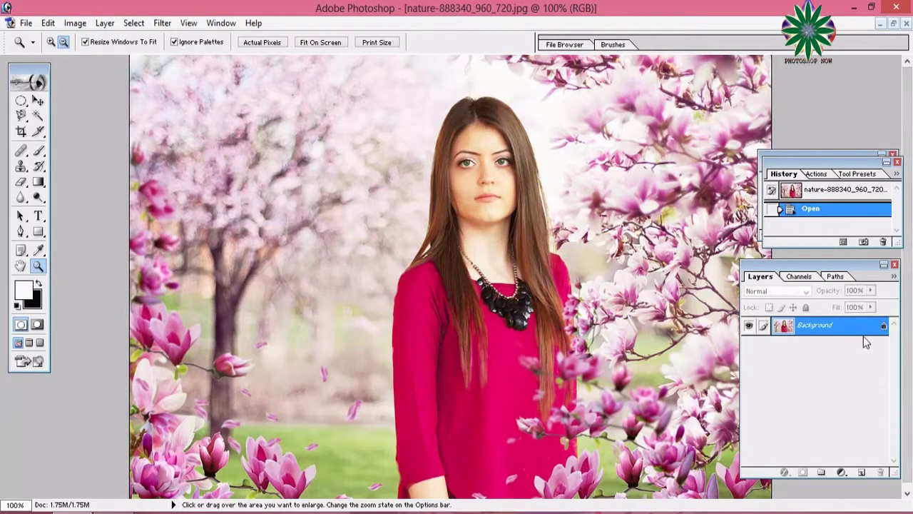
left_click_drag(865, 339, 867, 478)
left_click_drag(858, 348, 863, 473)
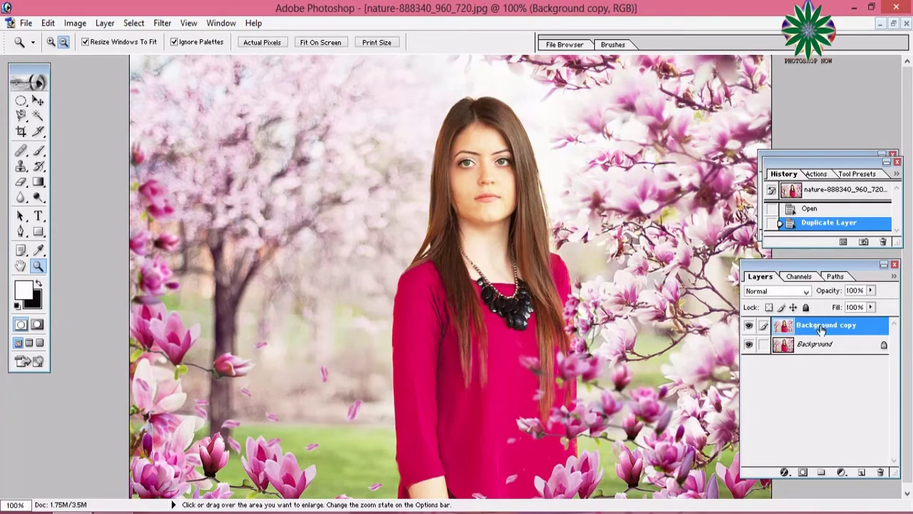
Add a Solid Color fill layer in purple #8C68D4.
left_click(840, 471)
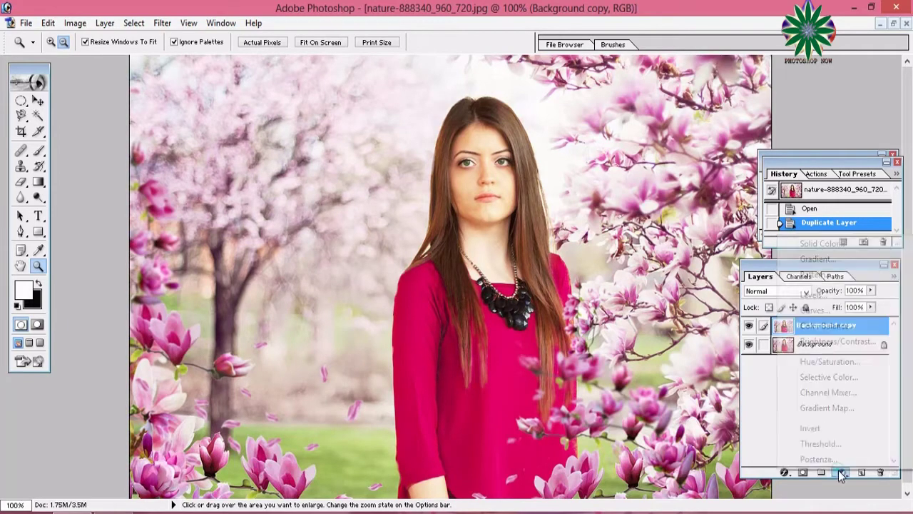
left_click(822, 243)
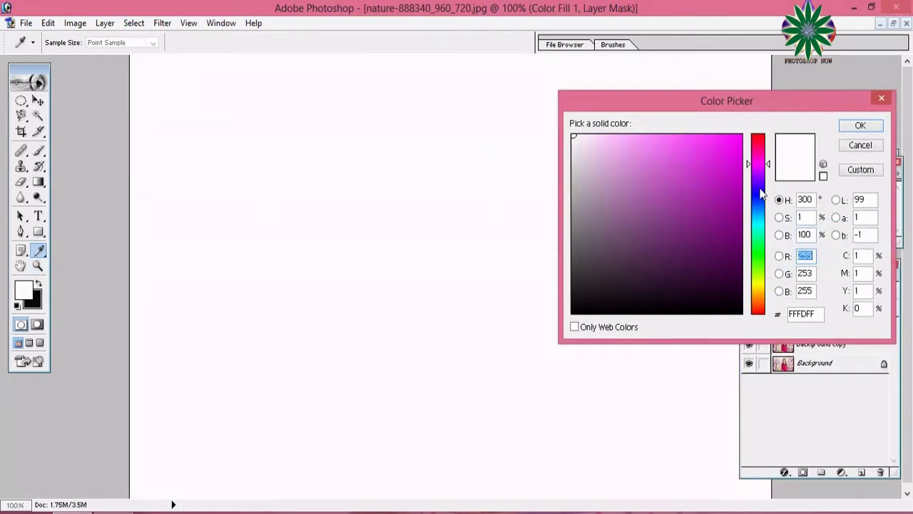
left_click_drag(761, 193, 757, 184)
left_click(658, 164)
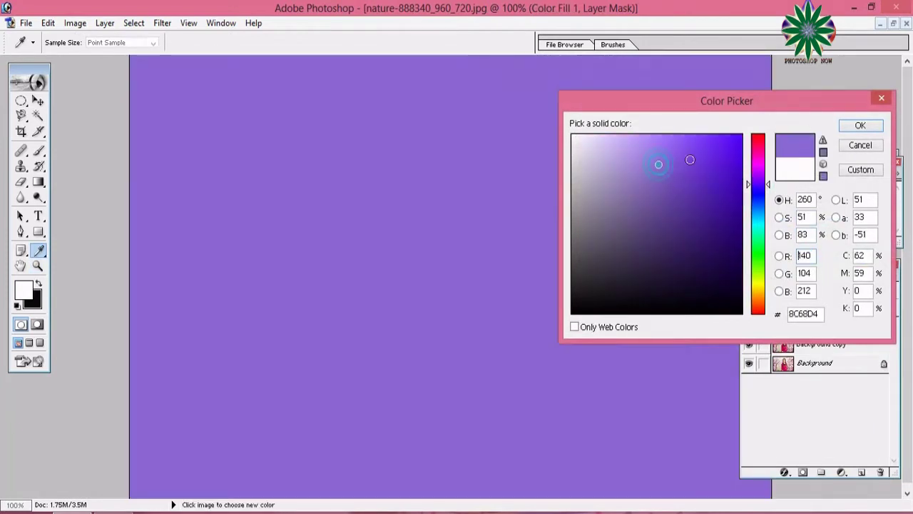
left_click(860, 125)
key("z")
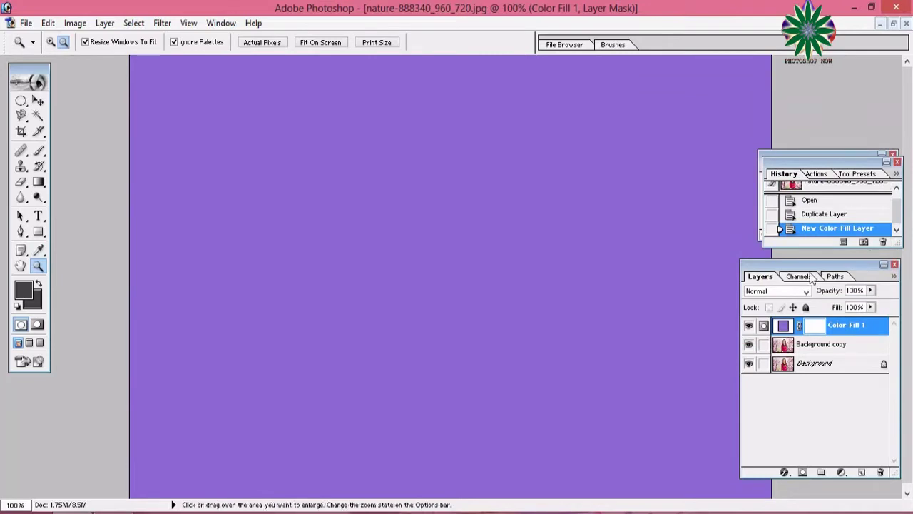
Blend the purple fill layer as Color at 37% opacity.
left_click(781, 291)
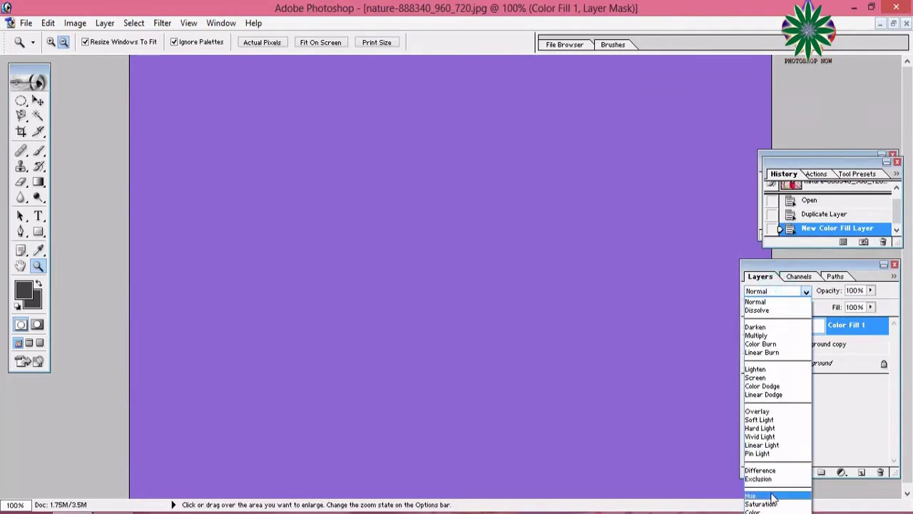
left_click(767, 511)
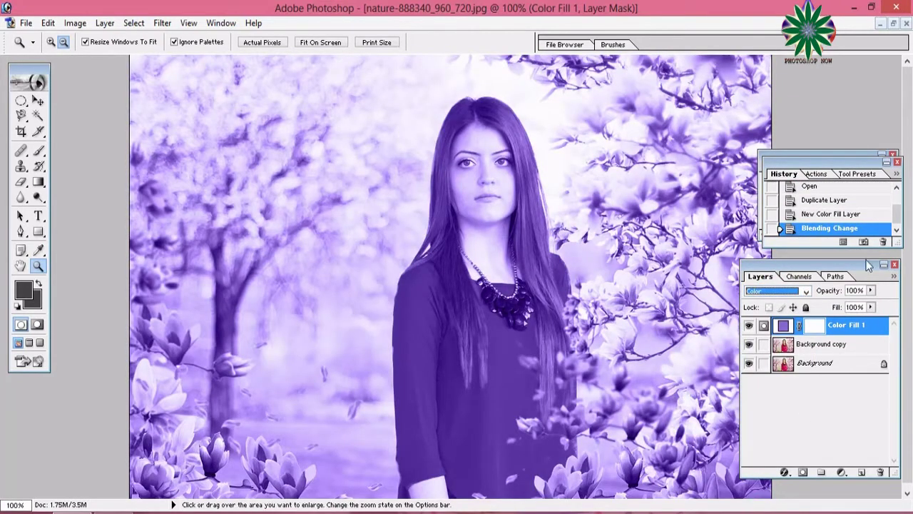
left_click(871, 291)
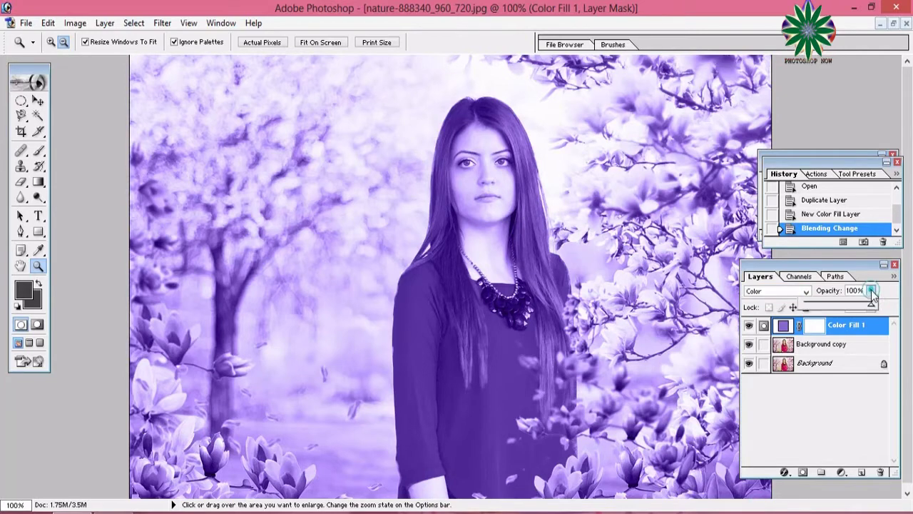
left_click_drag(871, 306, 829, 309)
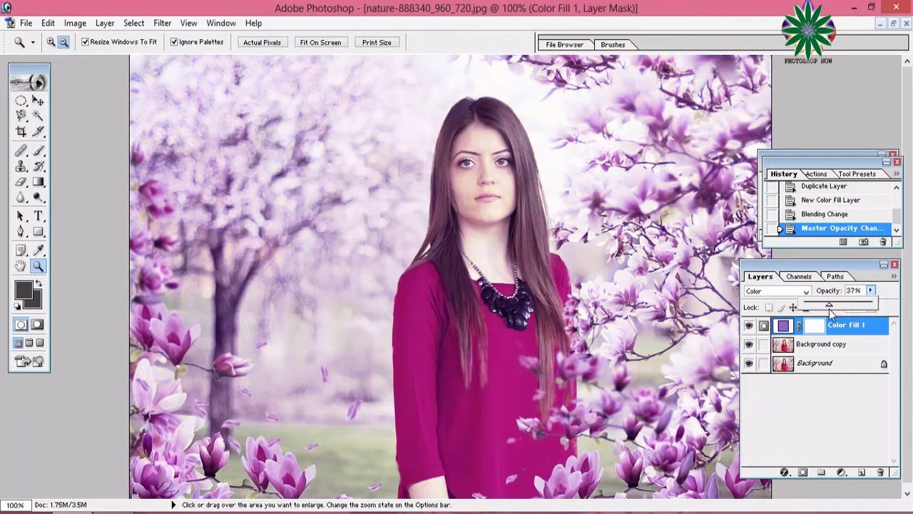
key("alt")
Add an empty layer, then a brown Solid Color fill layer above it.
left_click(861, 472)
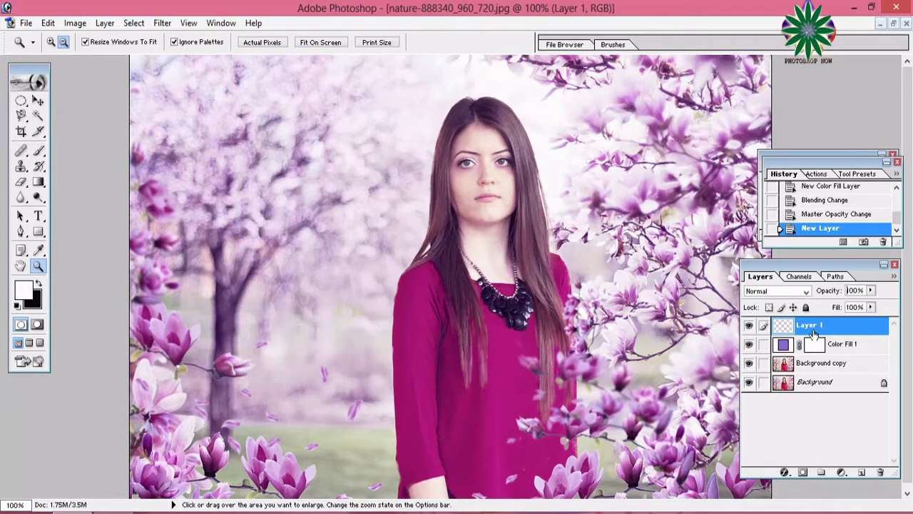
left_click(841, 473)
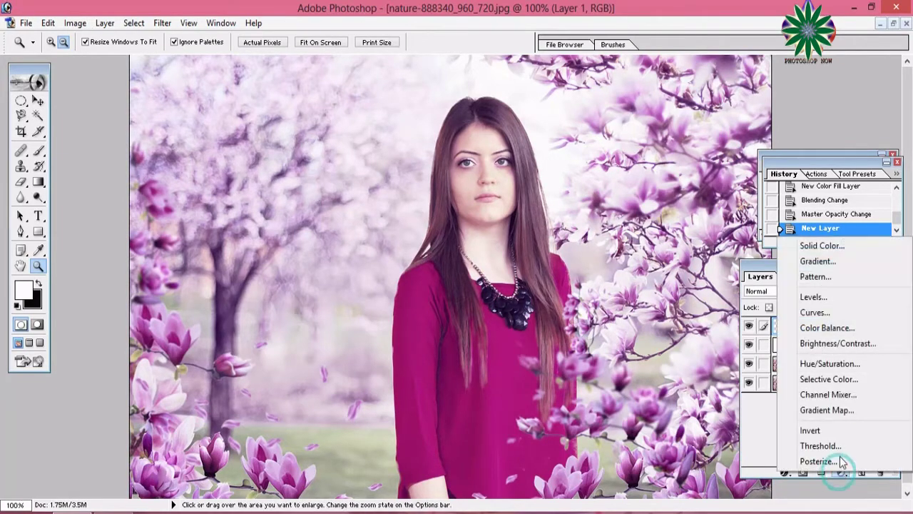
left_click(836, 247)
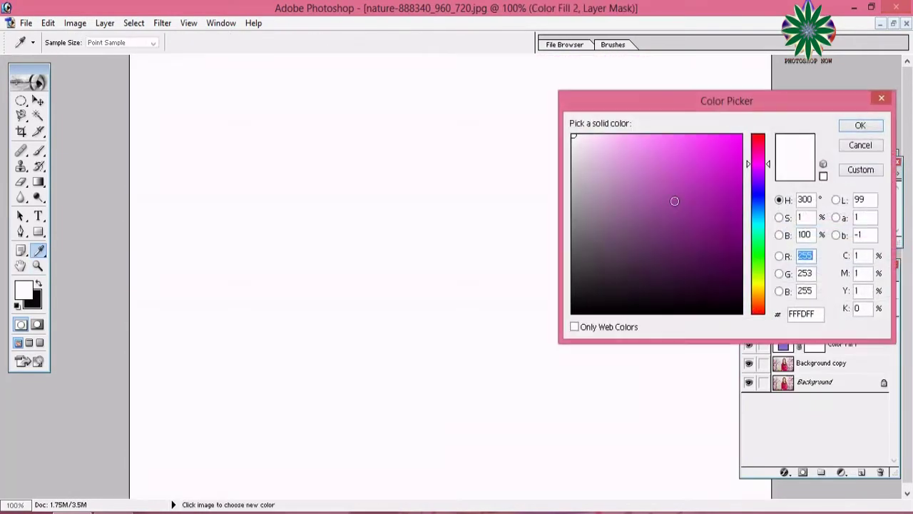
left_click(756, 299)
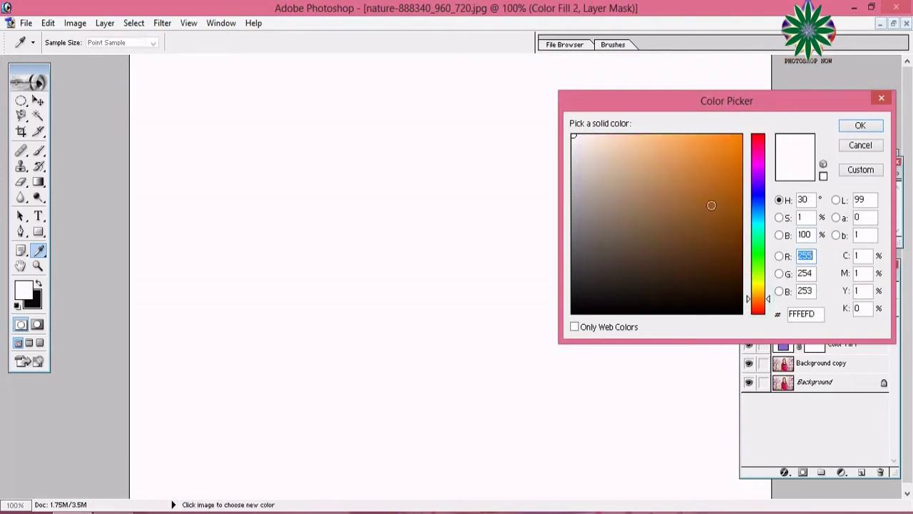
left_click(707, 194)
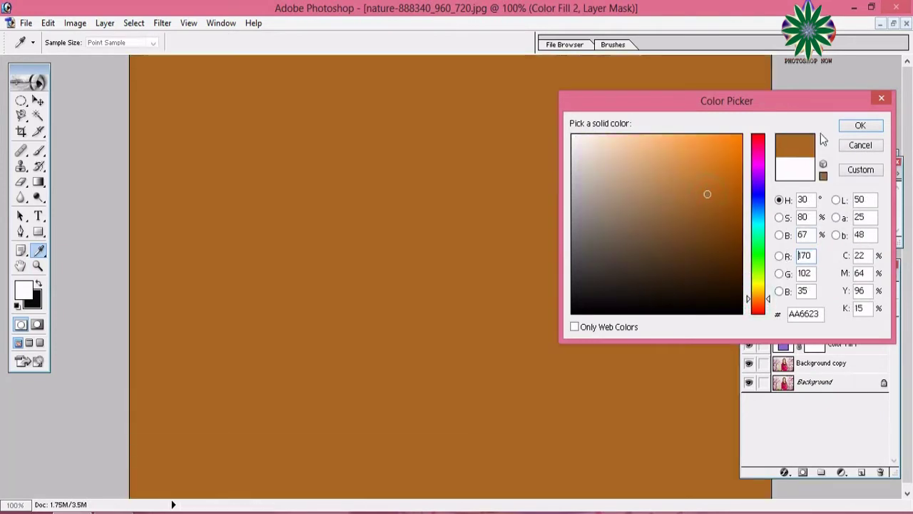
left_click(856, 125)
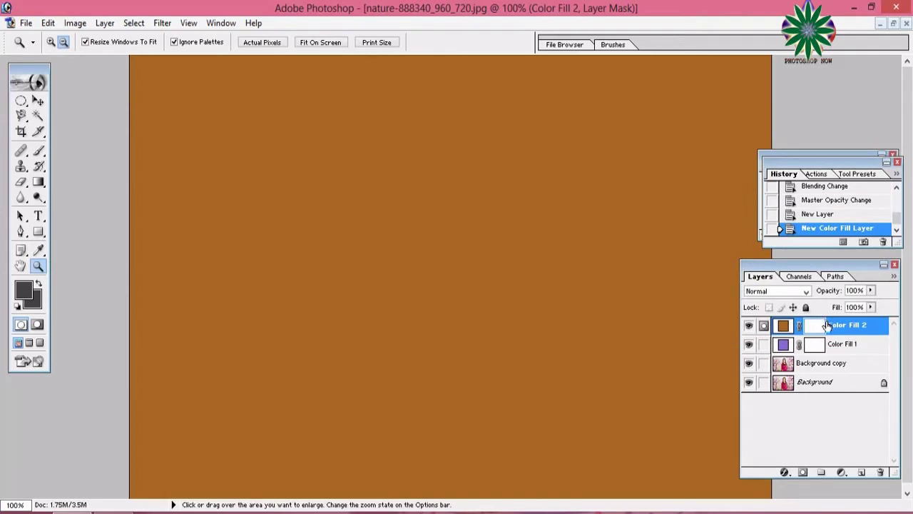
Set the brown fill's blend mode to Color and opacity to 37%.
left_click(804, 293)
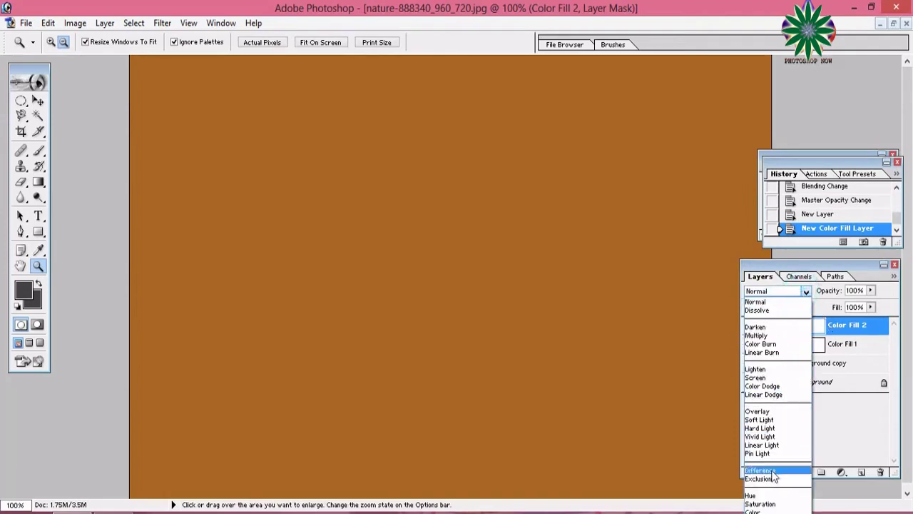
left_click(774, 511)
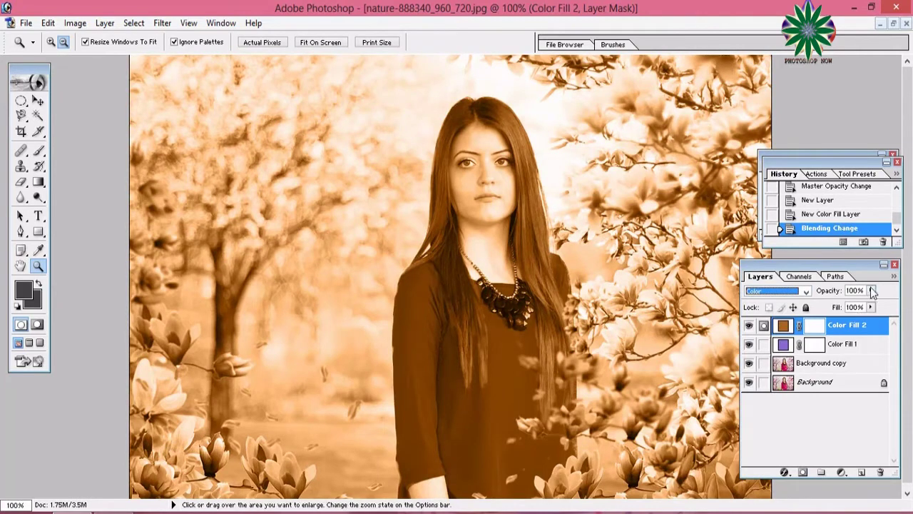
left_click(871, 290)
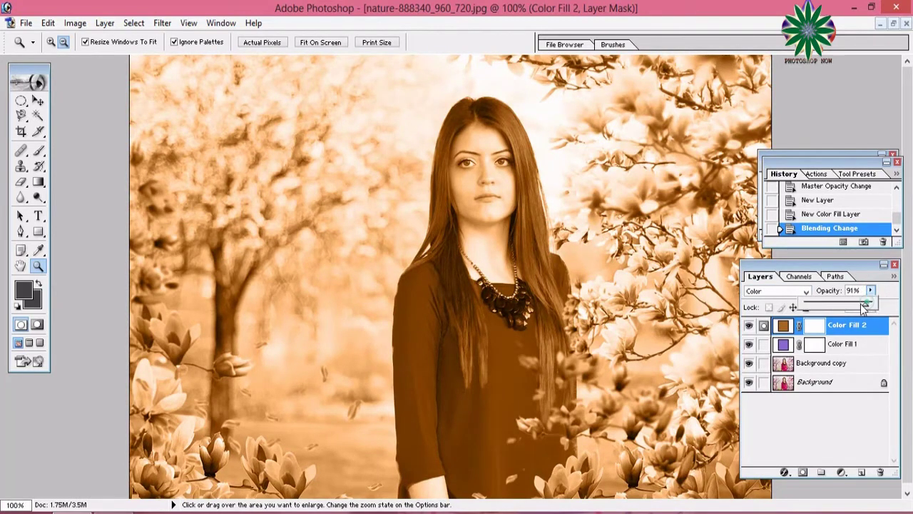
left_click_drag(871, 305, 823, 307)
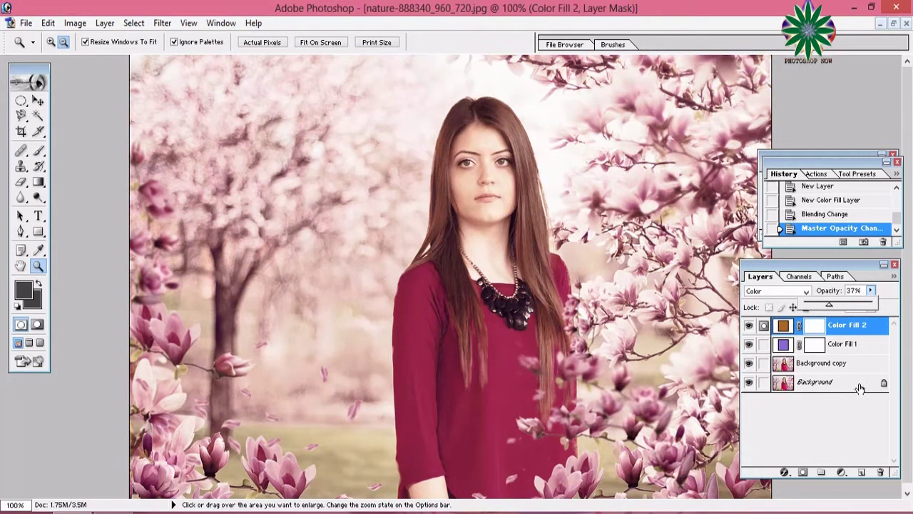
Add an empty layer, then a green Solid Color fill layer above it.
left_click(861, 471)
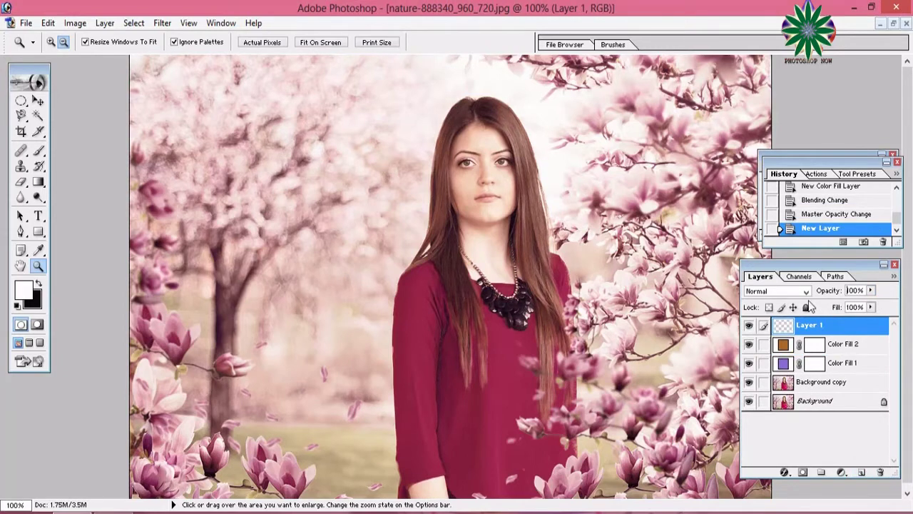
left_click(841, 472)
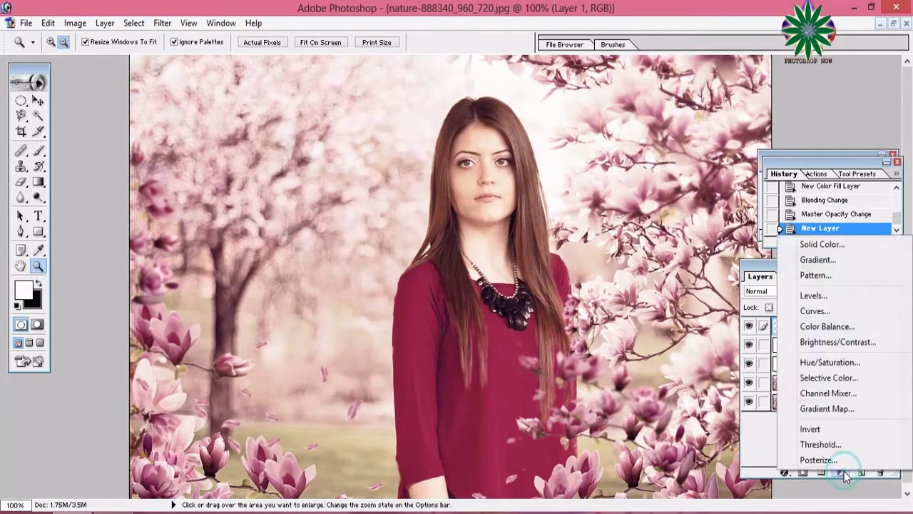
left_click(835, 244)
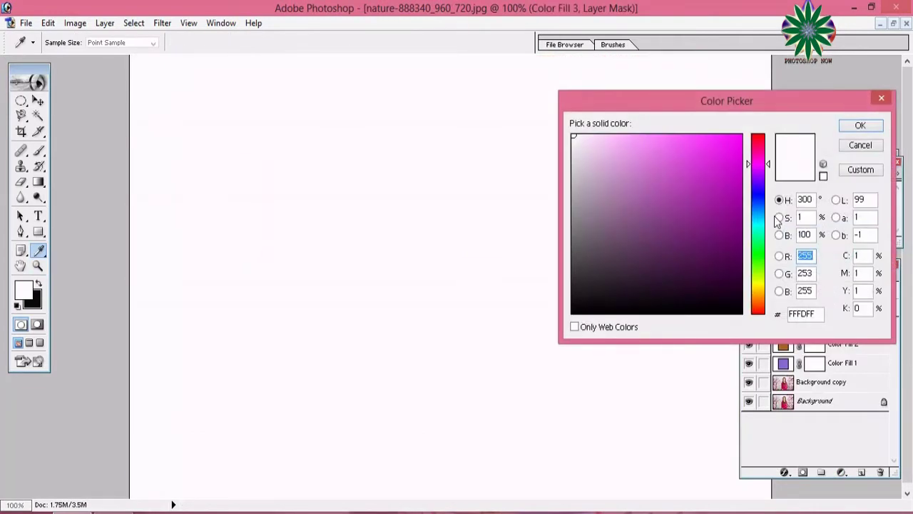
left_click(757, 250)
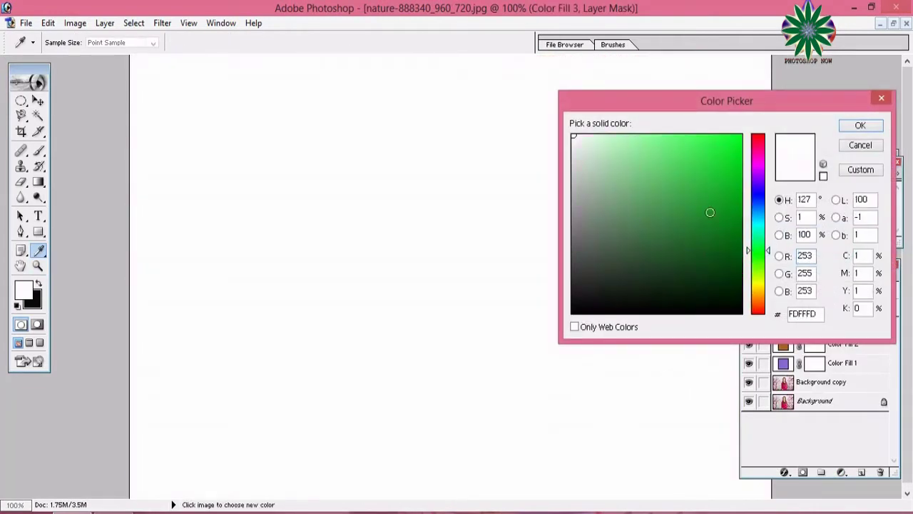
left_click(679, 167)
left_click(860, 124)
key("z")
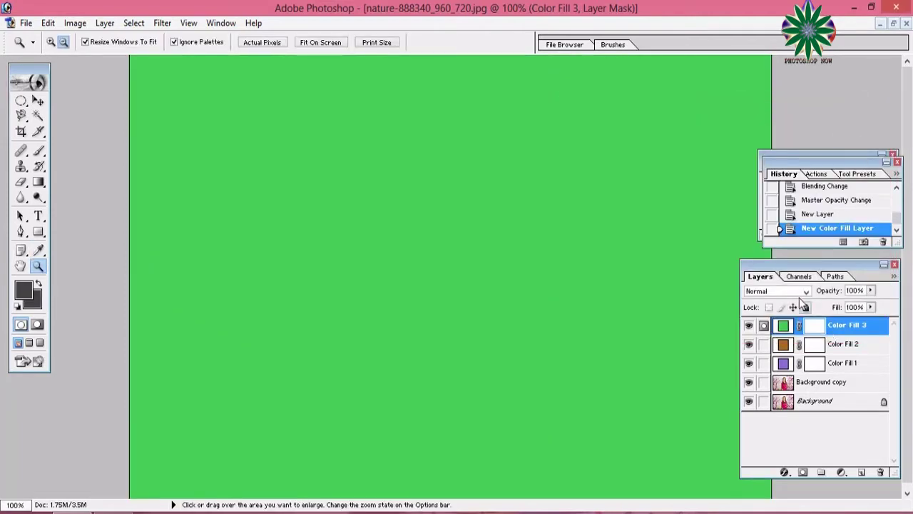
Blend the green fill layer as Color at 52% opacity.
left_click(791, 290)
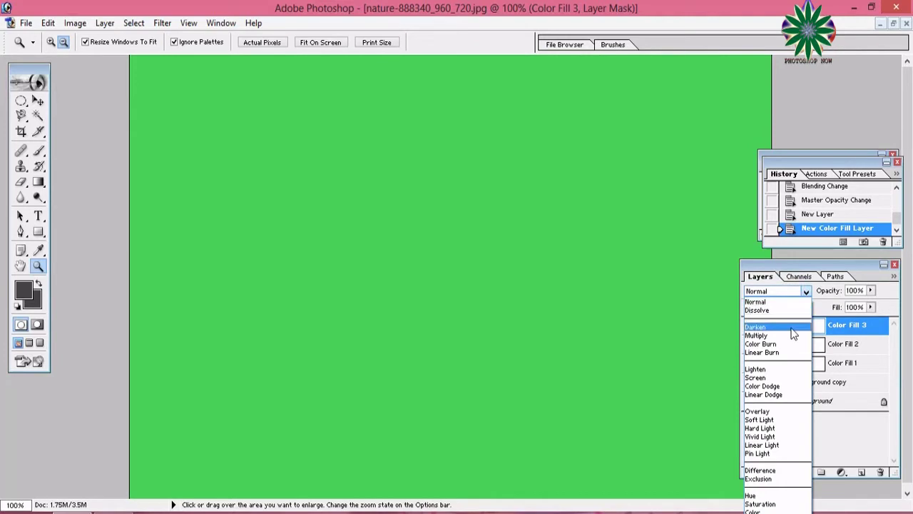
left_click(783, 511)
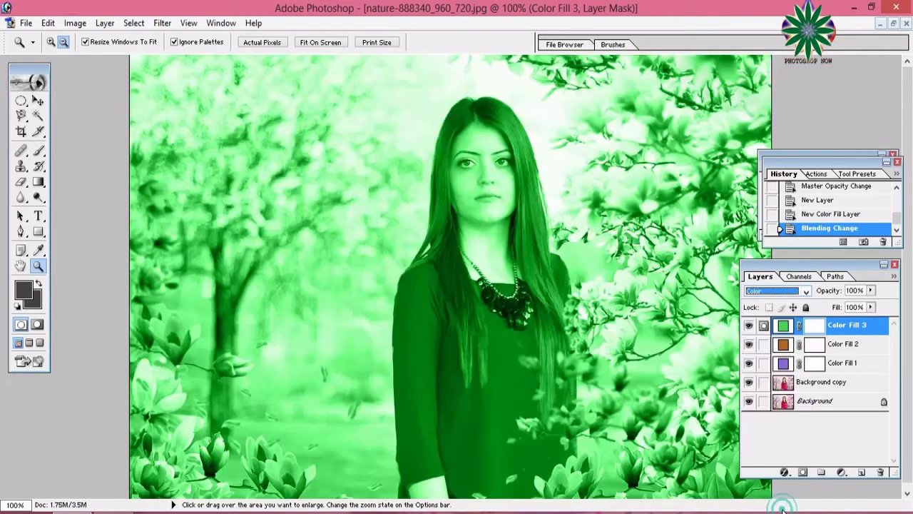
left_click(870, 290)
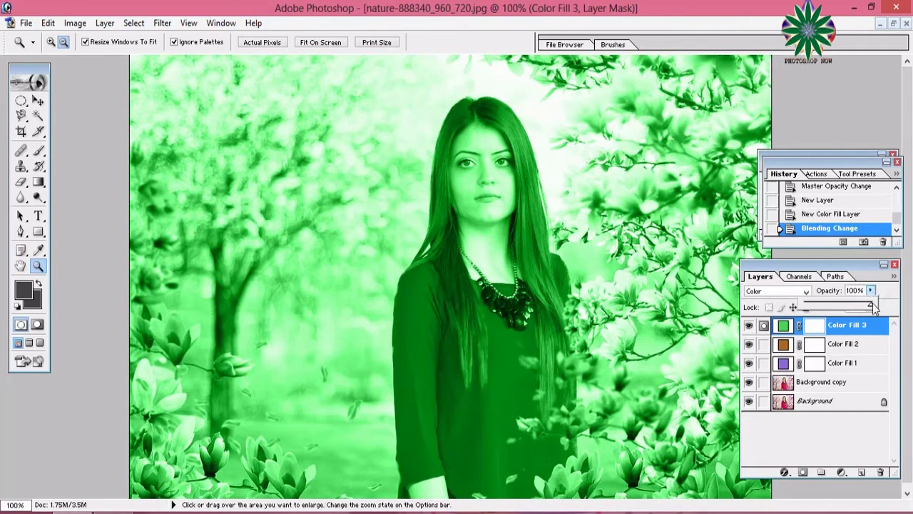
left_click_drag(874, 306, 823, 308)
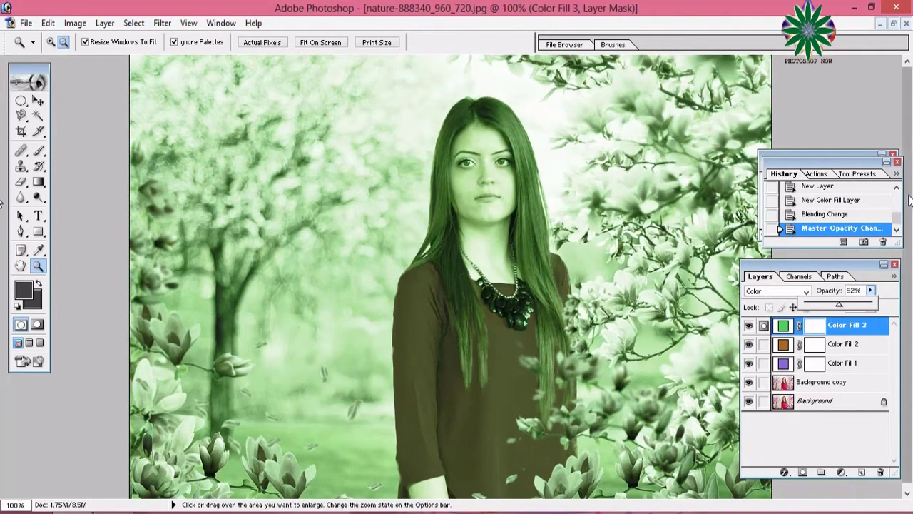
Add an empty layer, then a magenta EB16EB Solid Color fill layer.
left_click(862, 472)
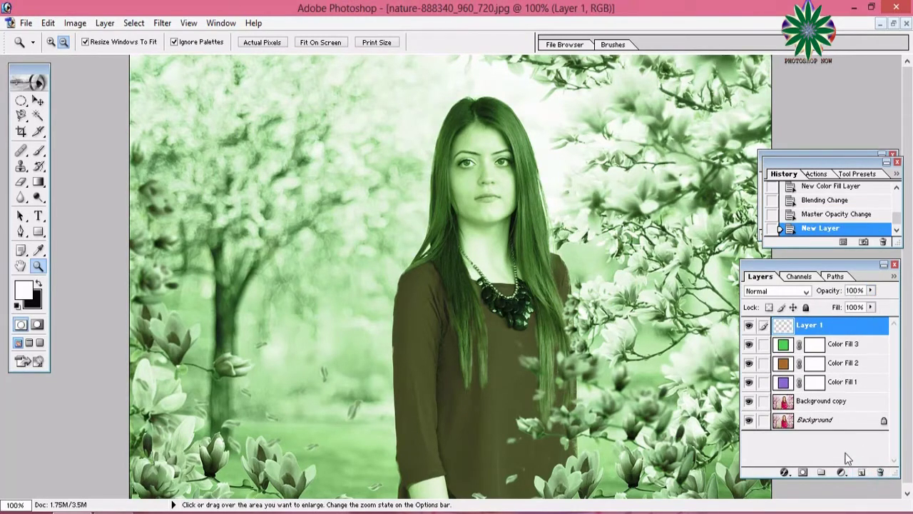
left_click(841, 472)
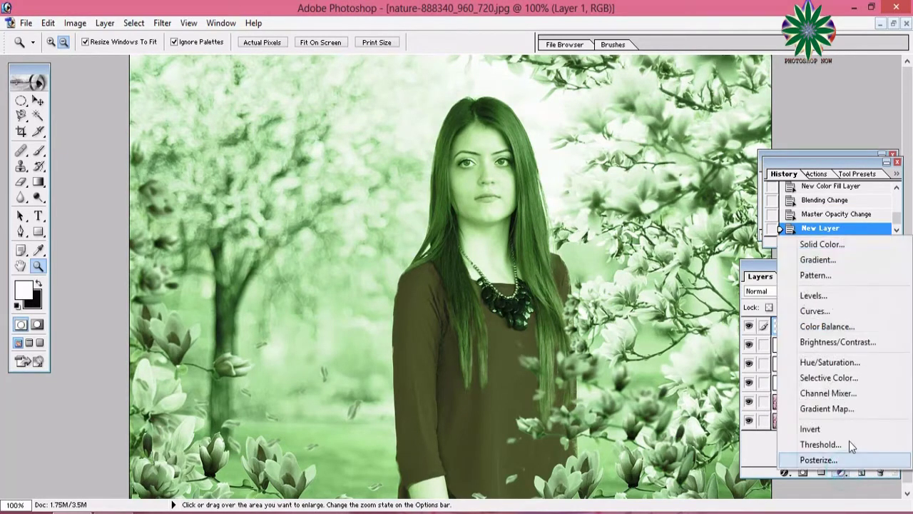
left_click(847, 246)
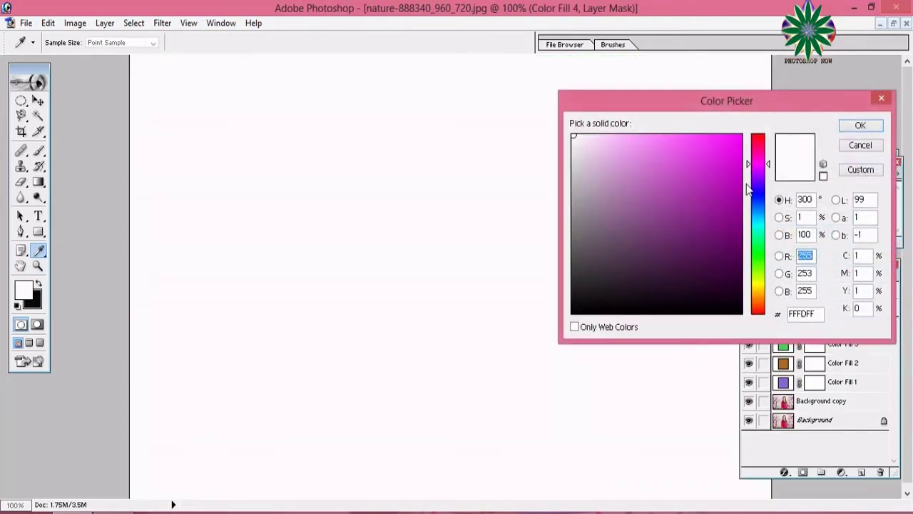
left_click(726, 148)
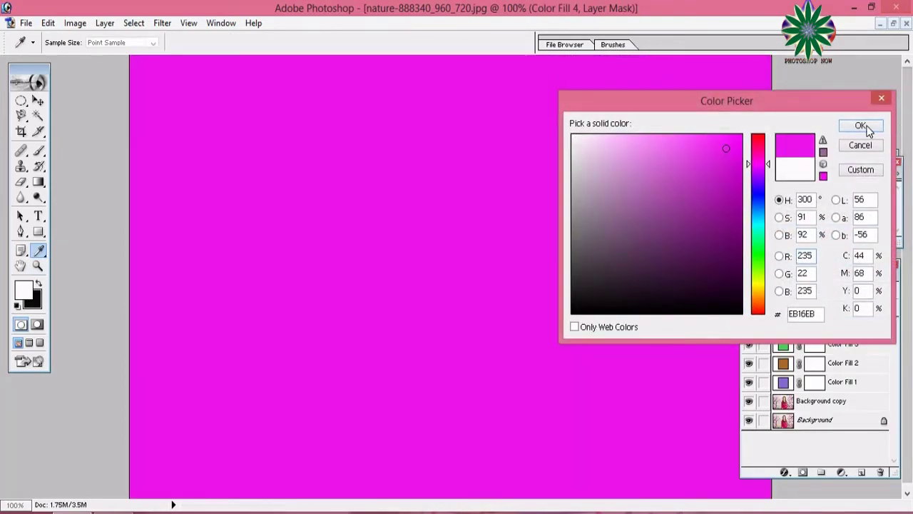
left_click(860, 125)
key("z")
key("alt")
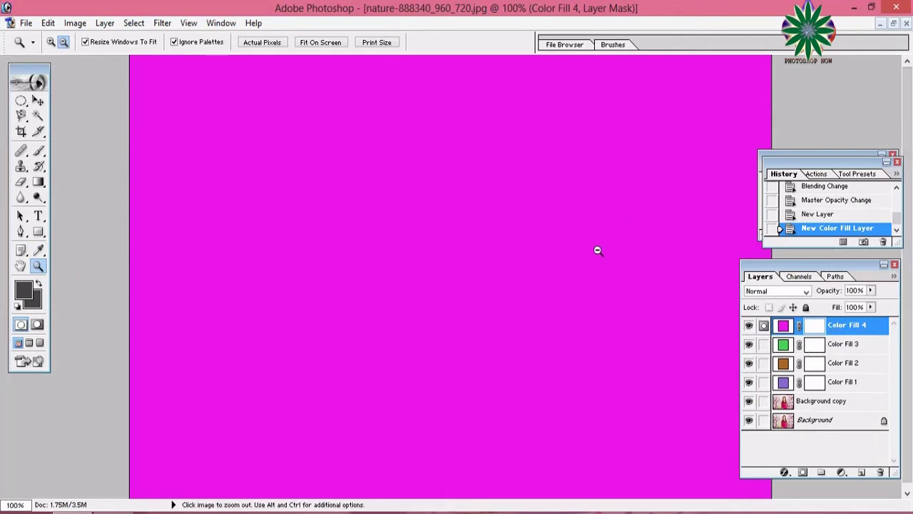
Blend the magenta fill layer as Soft Light at 56% opacity.
left_click(787, 292)
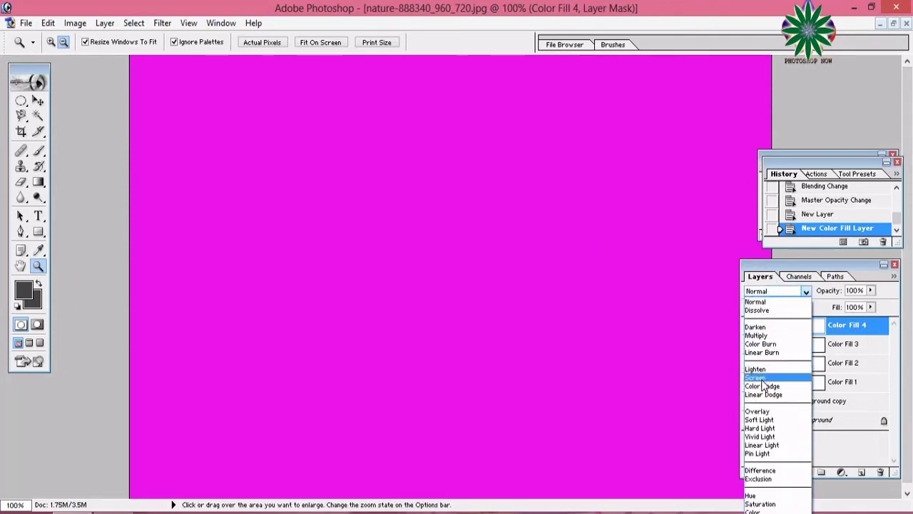
left_click(765, 420)
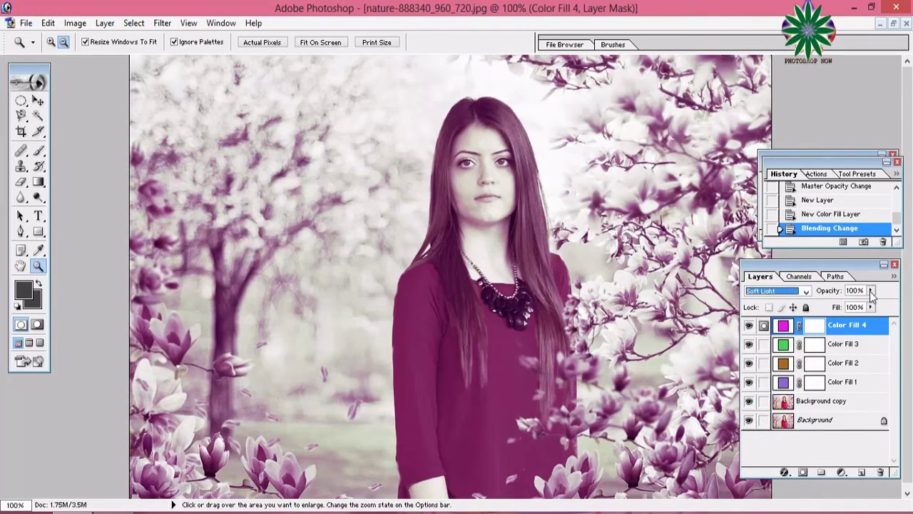
left_click(871, 290)
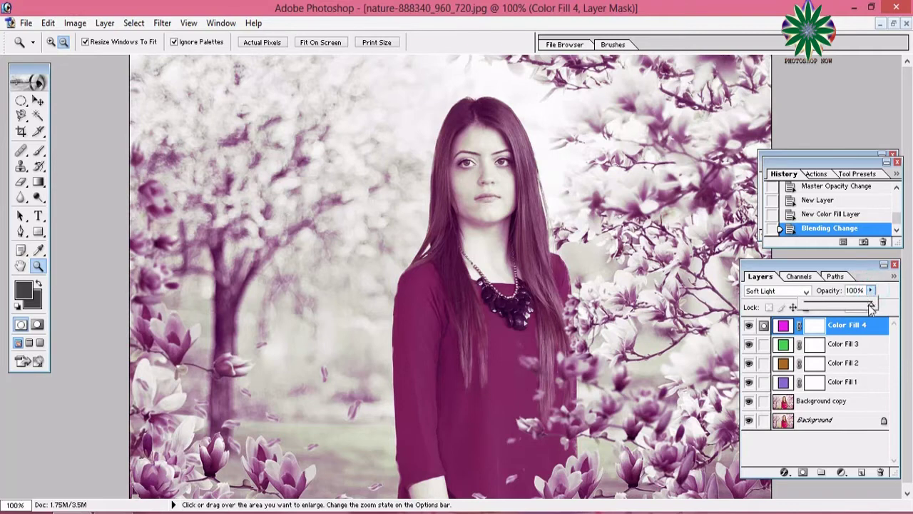
left_click_drag(852, 306, 832, 311)
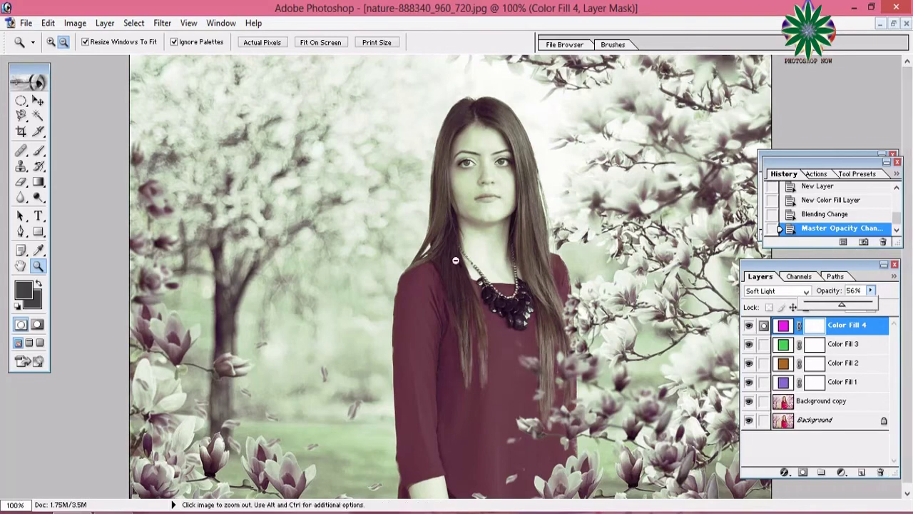
Zoom in on the portrait and add Hue/Saturation: Hue -10, Saturation -6, Lightness -9.
left_click(51, 43)
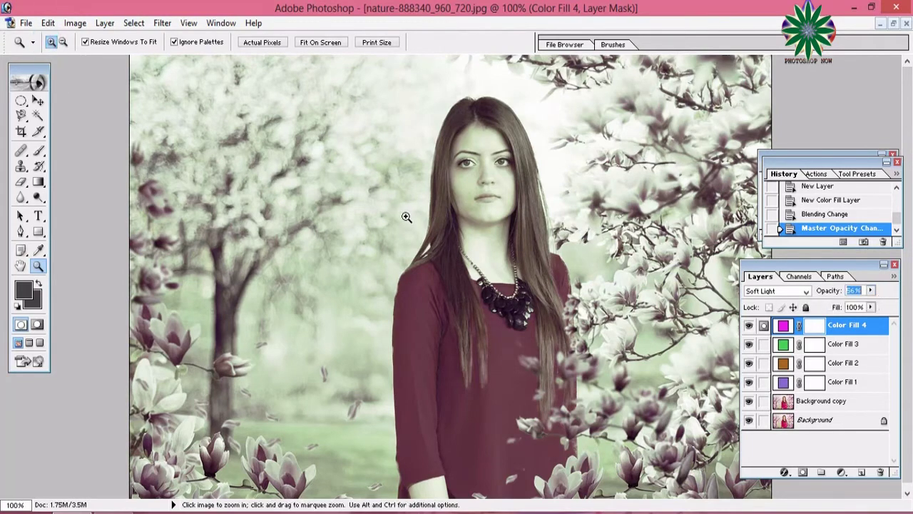
left_click(405, 215)
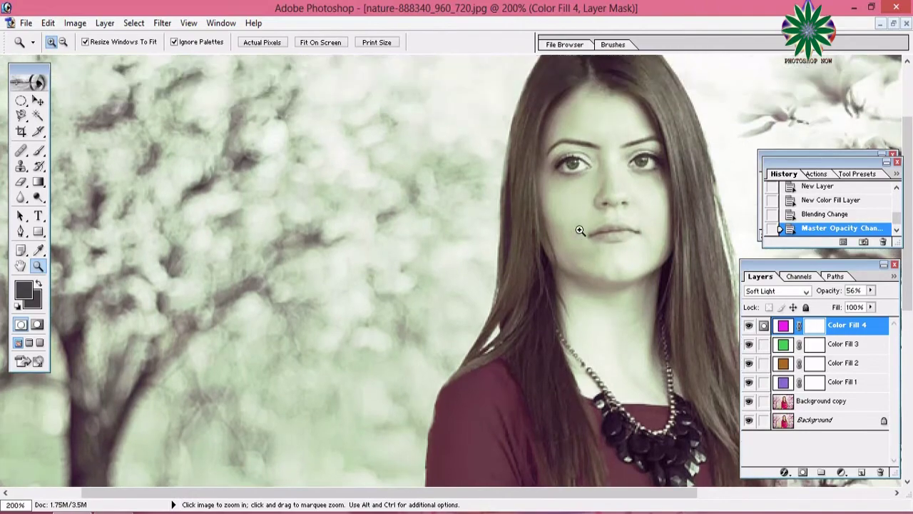
scroll(581, 228, "up", 2)
left_click_drag(456, 492, 585, 492)
scroll(555, 413, "down", 1)
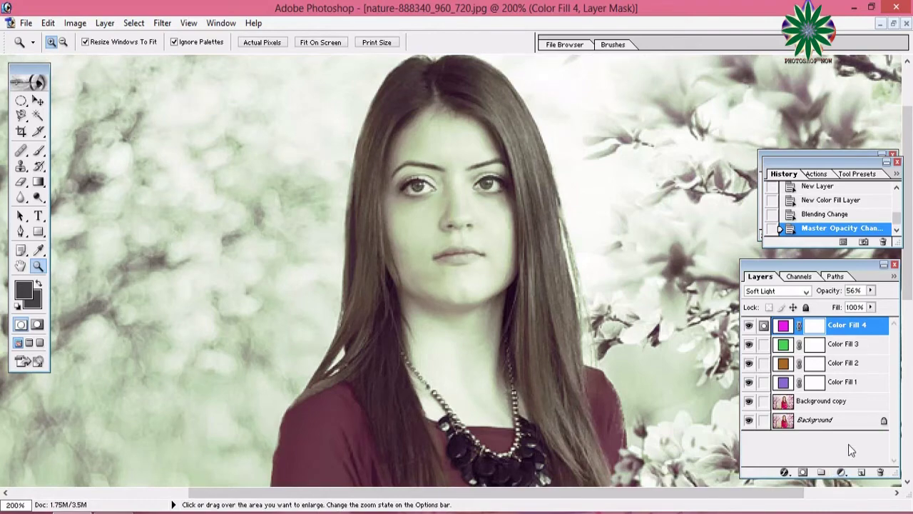
left_click(846, 473)
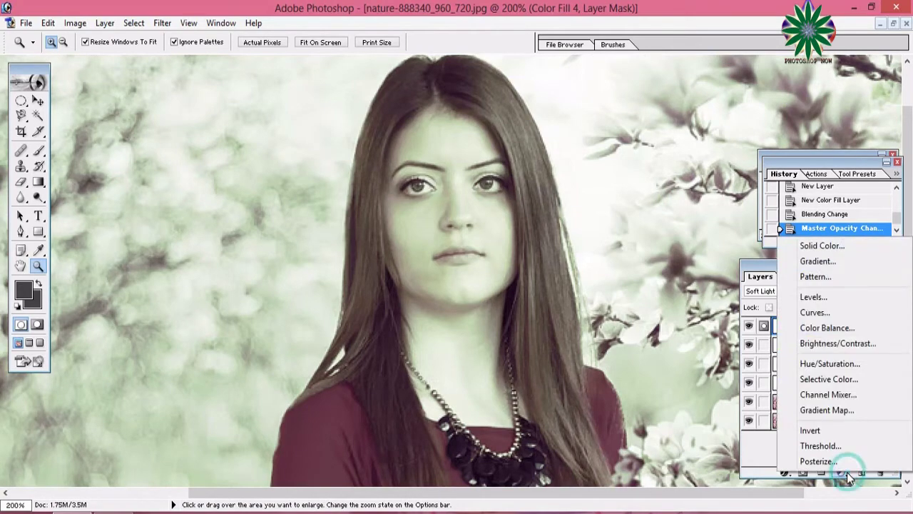
left_click(846, 365)
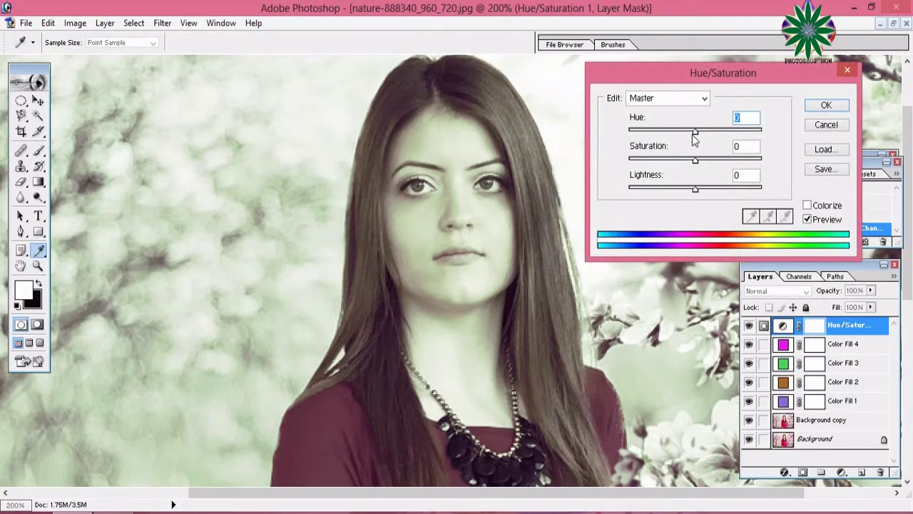
mouse_move(695, 134)
left_mouse_down()
mouse_move(718, 176)
mouse_move(690, 161)
mouse_move(689, 135)
left_mouse_up()
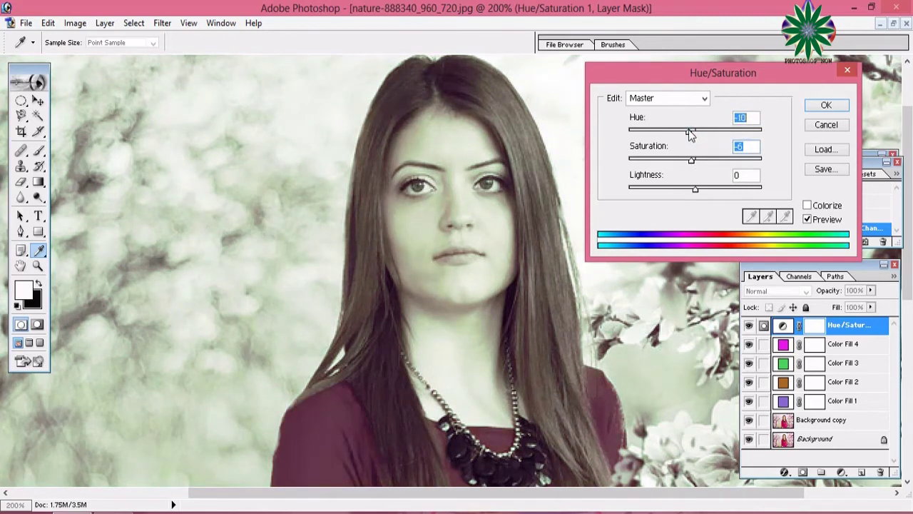
left_click_drag(694, 191, 690, 194)
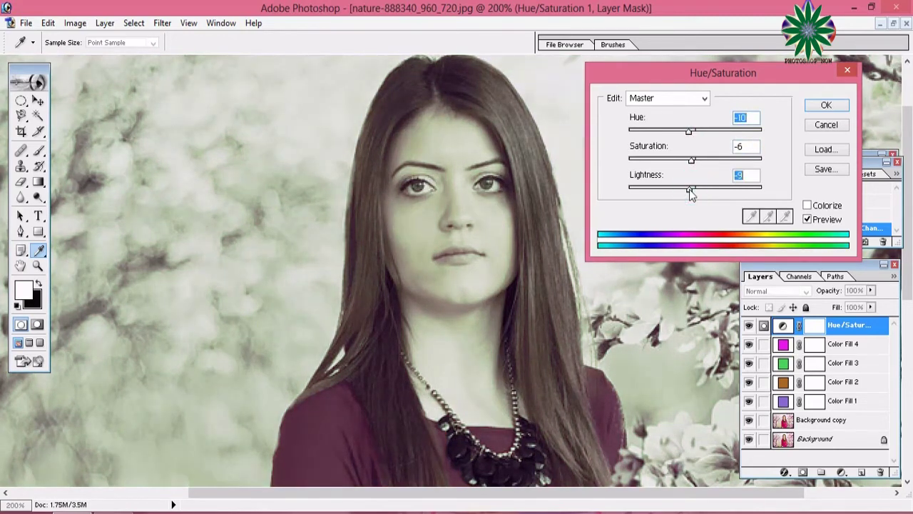
left_click(825, 107)
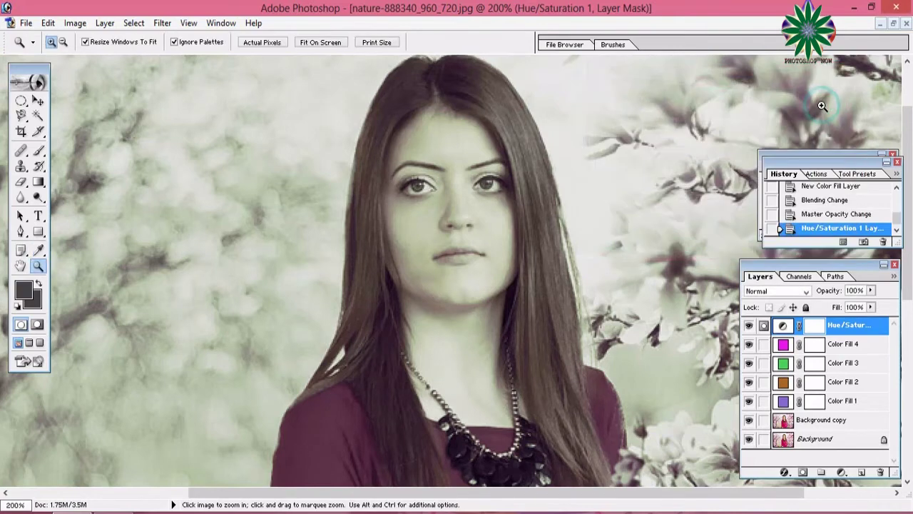
Add a Curves layer, bowing the RGB curve upward with midtone, highlight and shadow points.
left_click(841, 472)
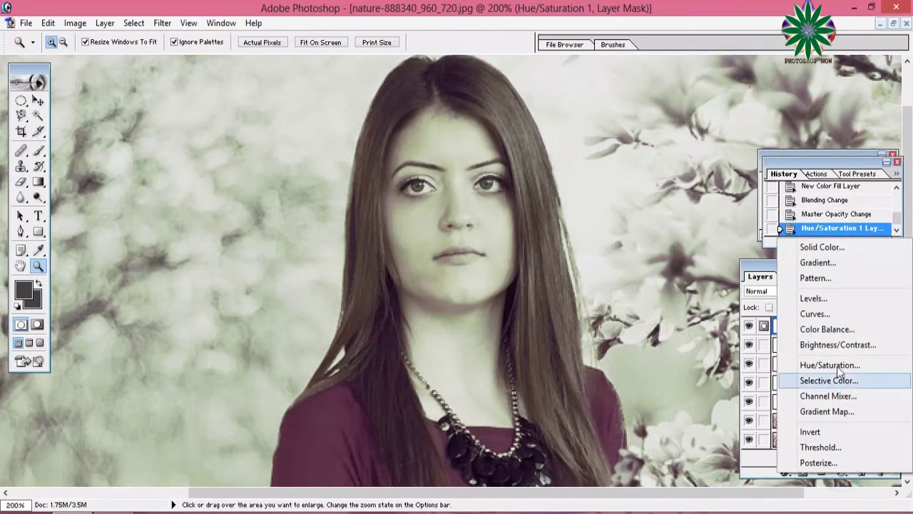
left_click(818, 318)
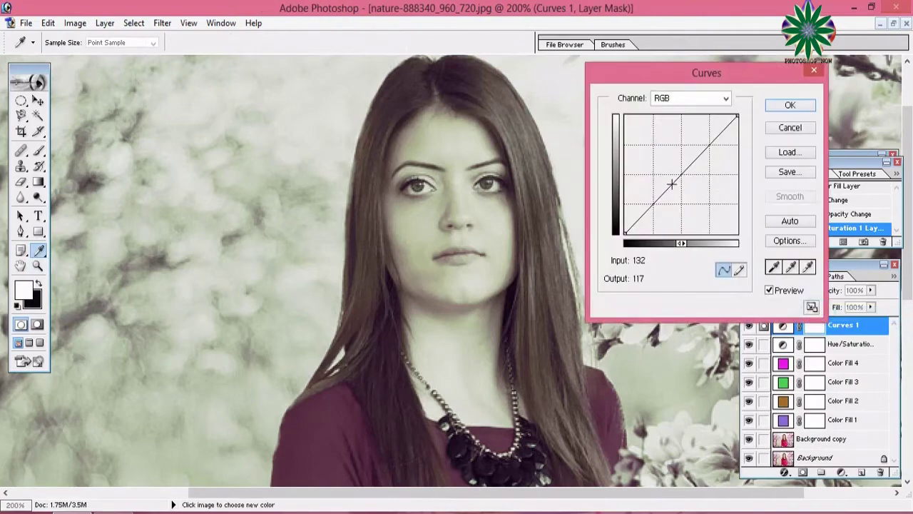
left_click(664, 188)
left_click_drag(664, 188, 662, 188)
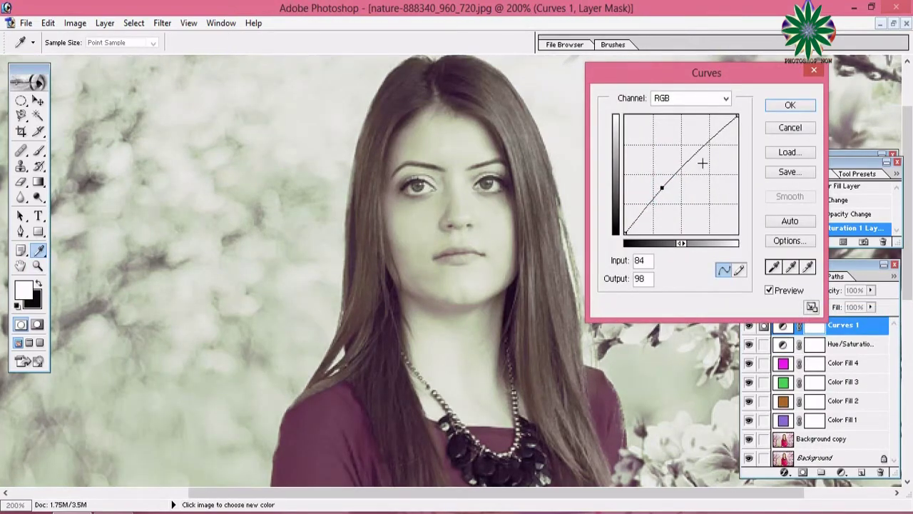
mouse_move(703, 147)
left_mouse_down()
mouse_move(708, 154)
mouse_move(697, 146)
left_mouse_up()
left_click_drag(655, 204, 656, 198)
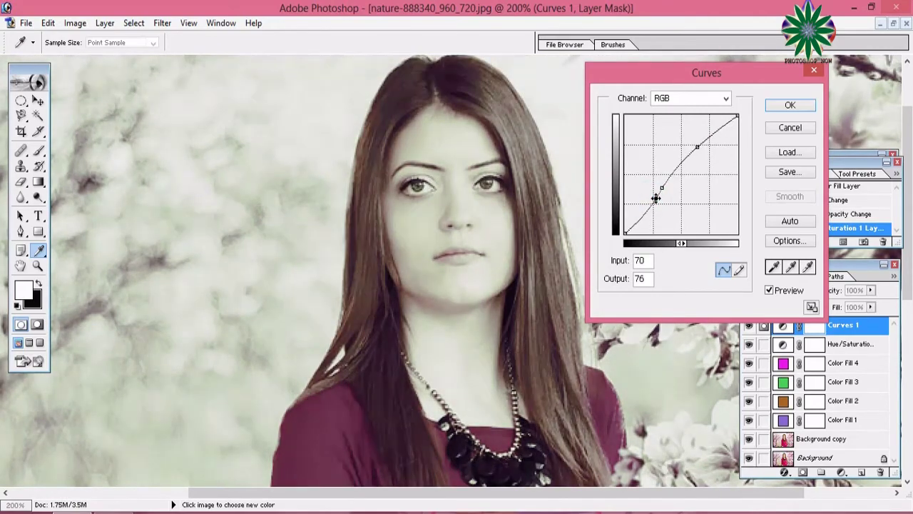
left_click(795, 105)
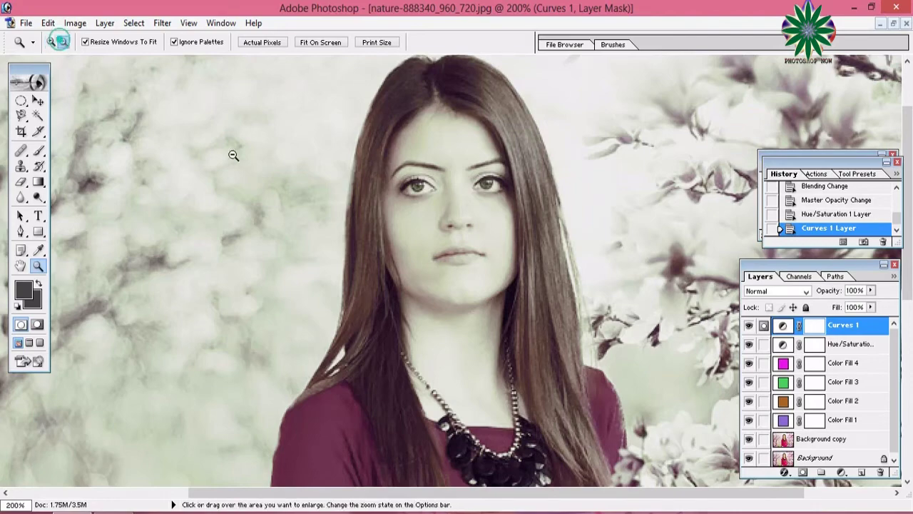
Zoom out to 100% and hide the fill and adjustment layers one by one to compare.
left_click(63, 41)
left_click(534, 256)
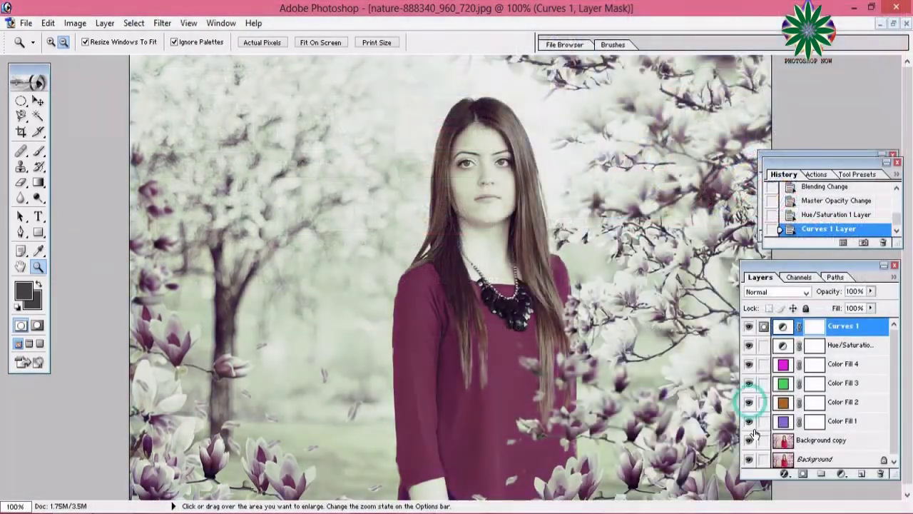
left_click(748, 421)
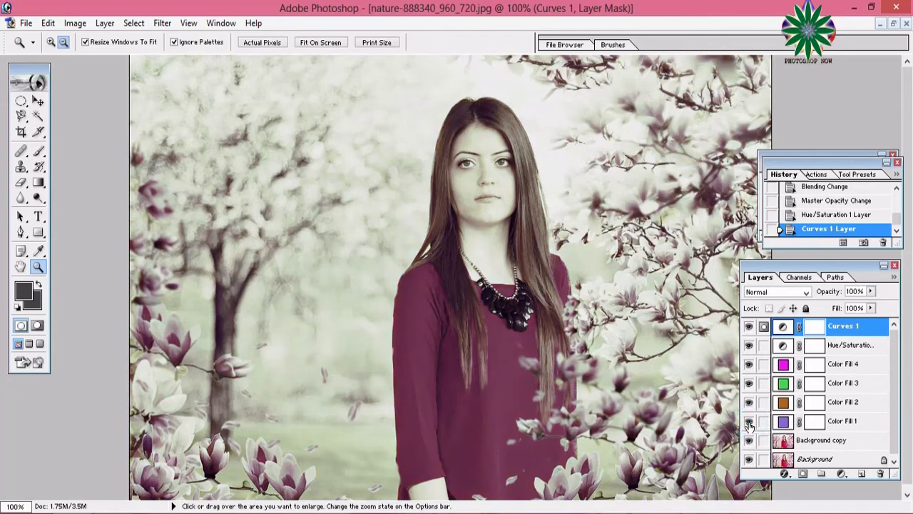
left_click(749, 404)
left_click(749, 384)
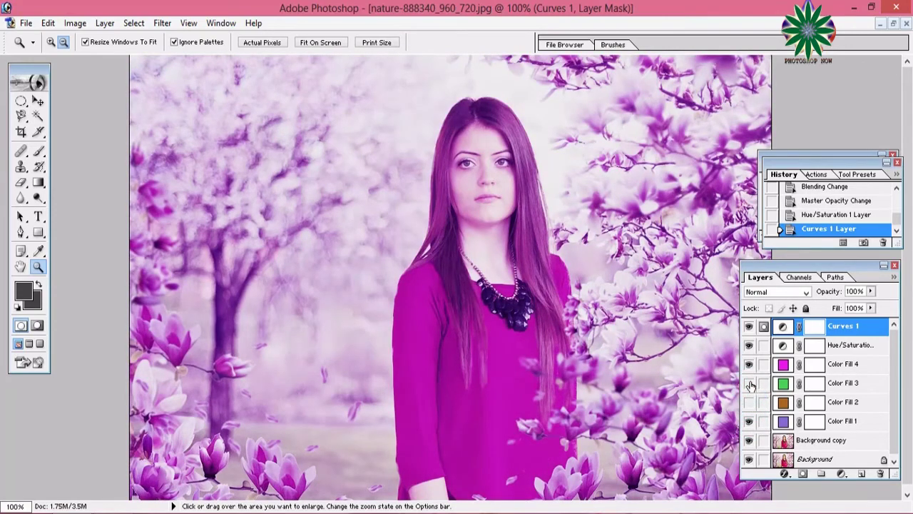
left_click(749, 365)
left_click(748, 345)
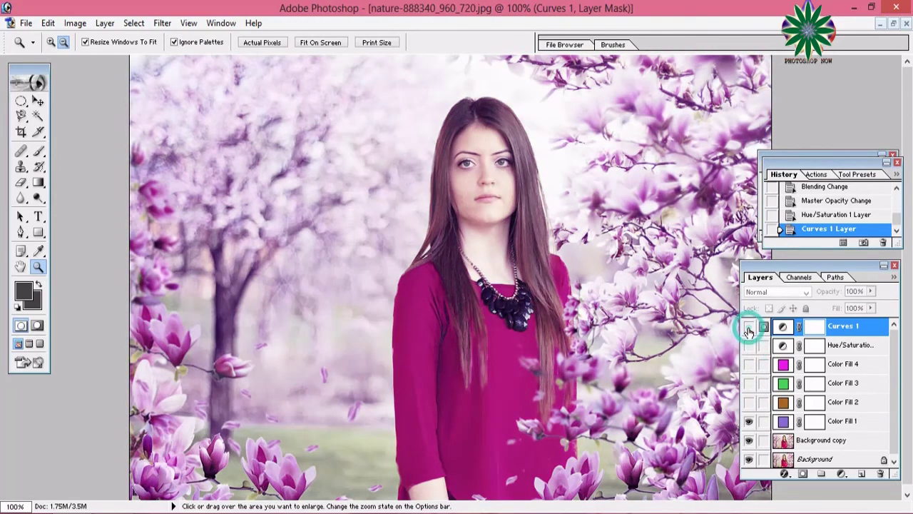
left_click(749, 327)
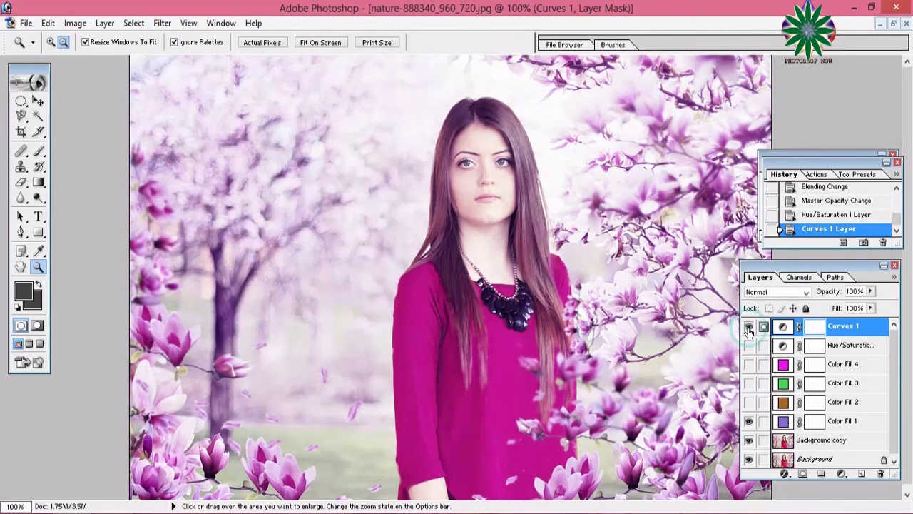
Toggle Hue/Saturation, Curves 1 and Color Fills 3 and 4, ending with every layer visible.
left_click(749, 345)
left_click(748, 327)
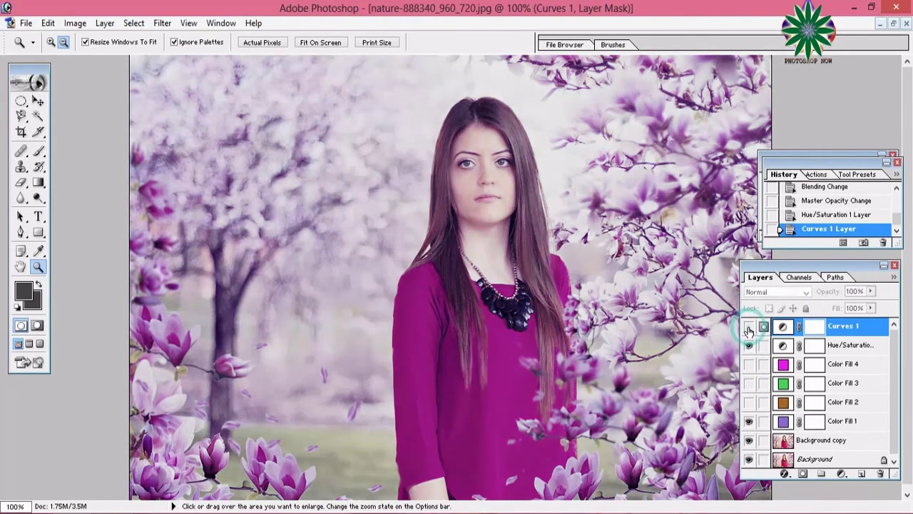
left_click(749, 364)
left_click(749, 345)
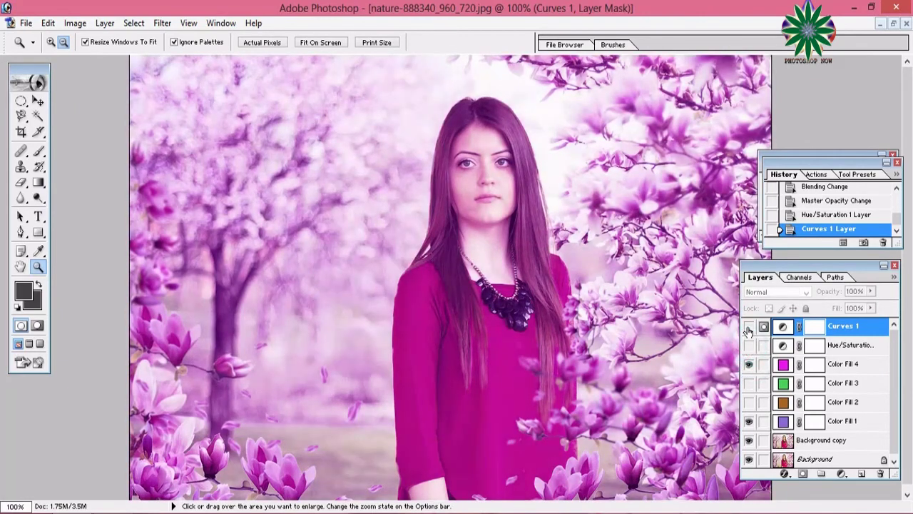
left_click(749, 327)
left_click(749, 345)
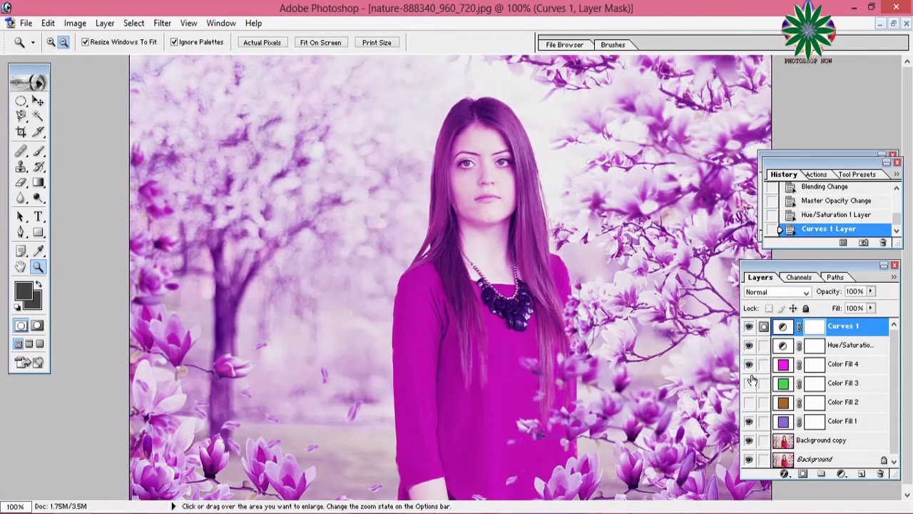
left_click(749, 364)
left_click(749, 383)
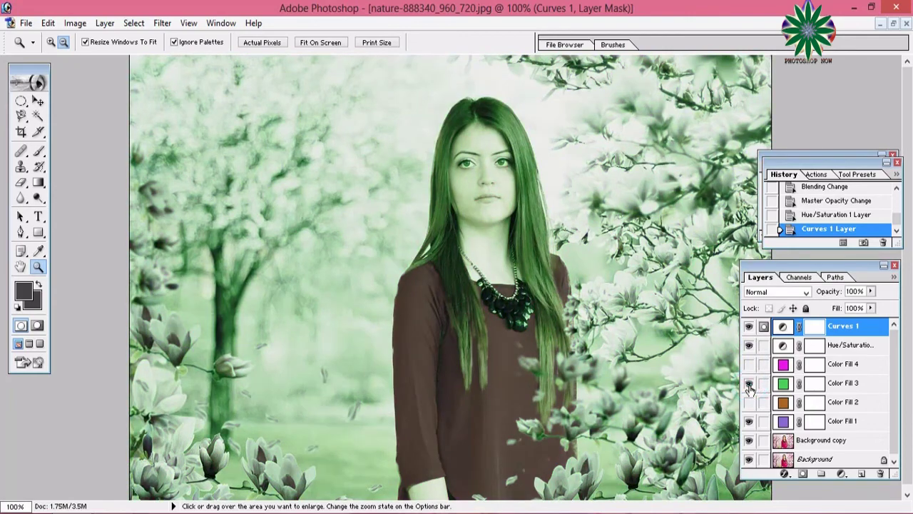
left_click(749, 364)
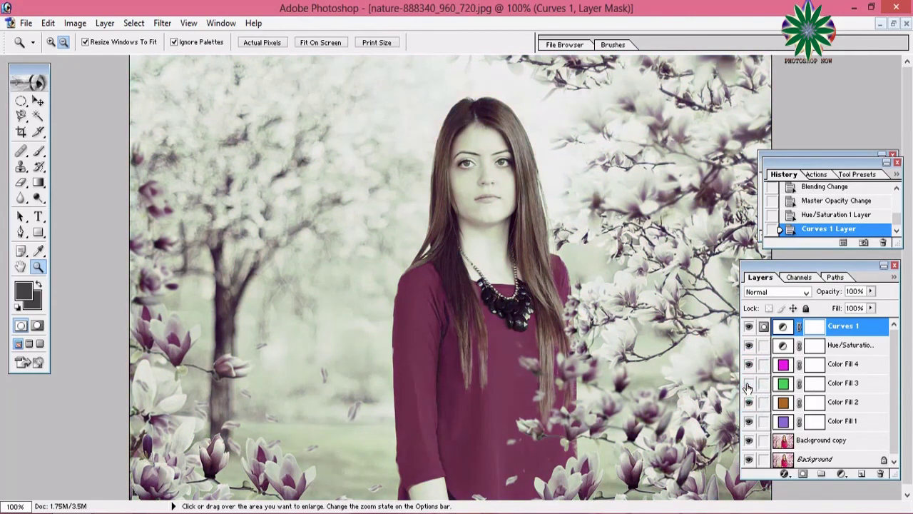
left_click(749, 383)
left_click(748, 383)
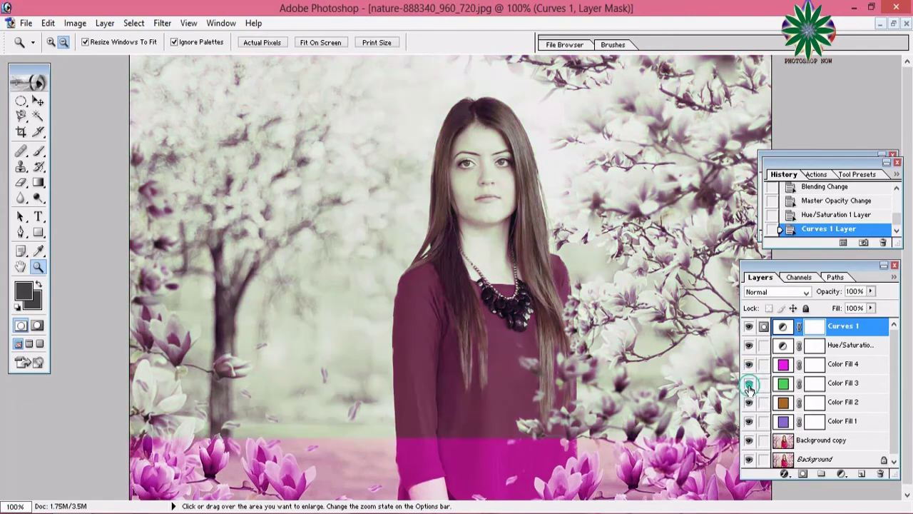